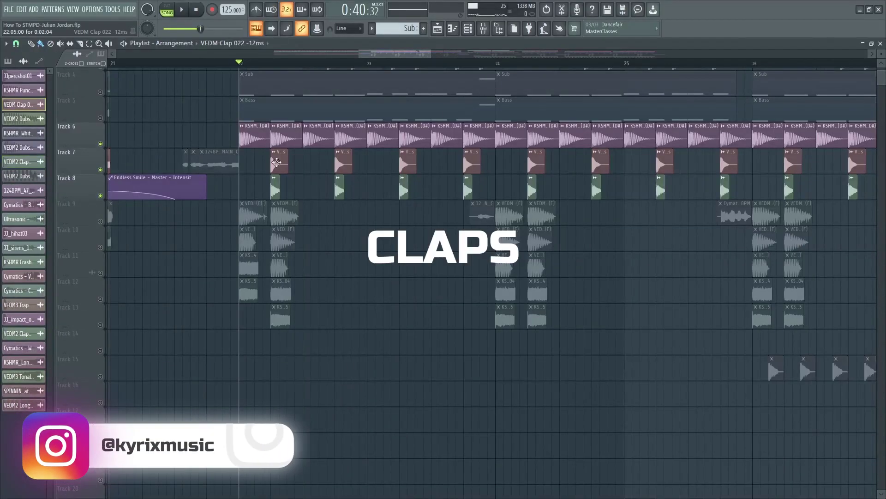
Step: Examine the clap samples on tracks 7 and 8, and play the claps and hi-hats over the kick
double_click(277, 162)
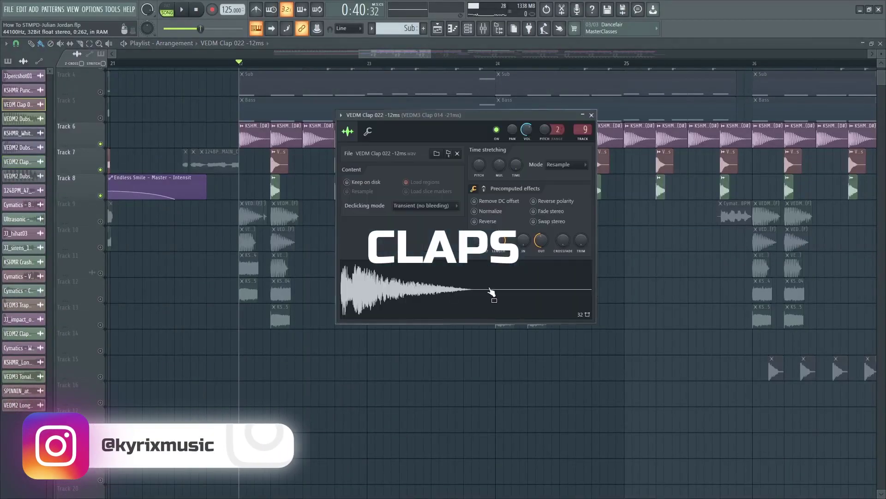
double_click(282, 204)
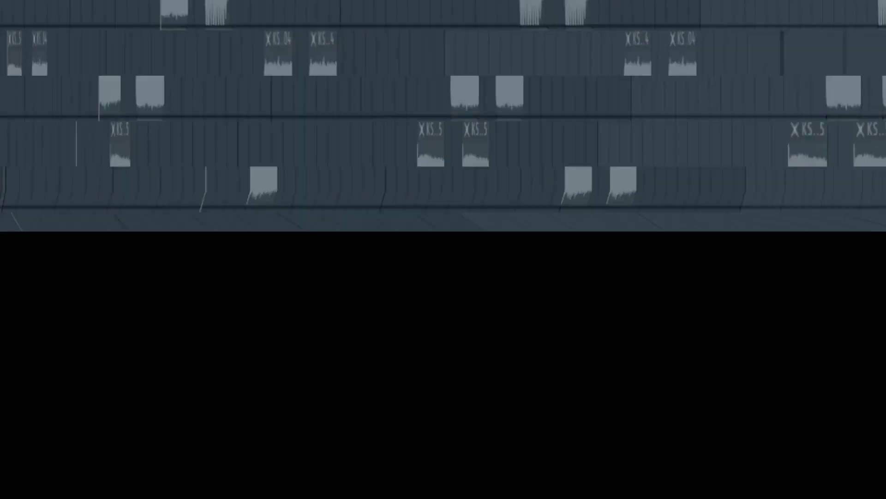
key(space)
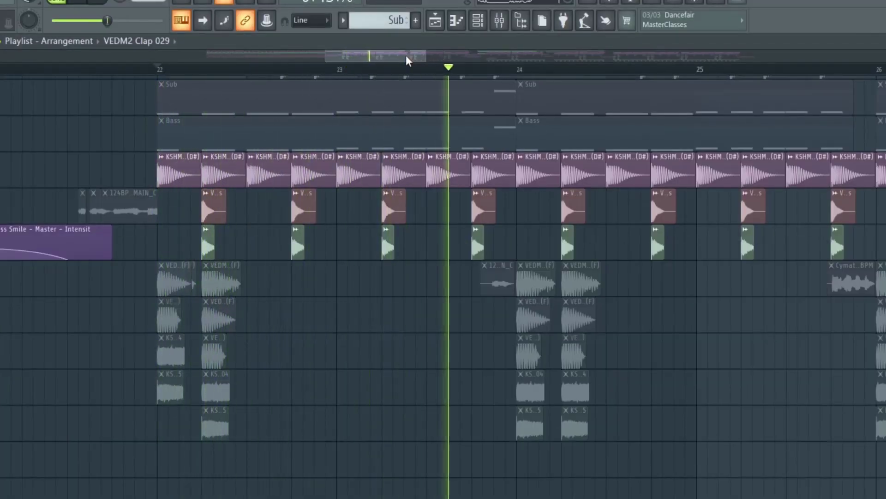
key(space)
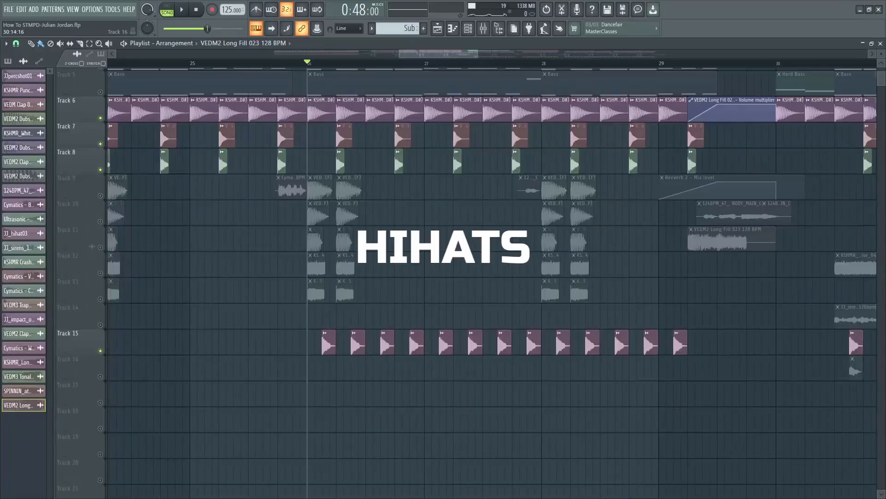
key(space)
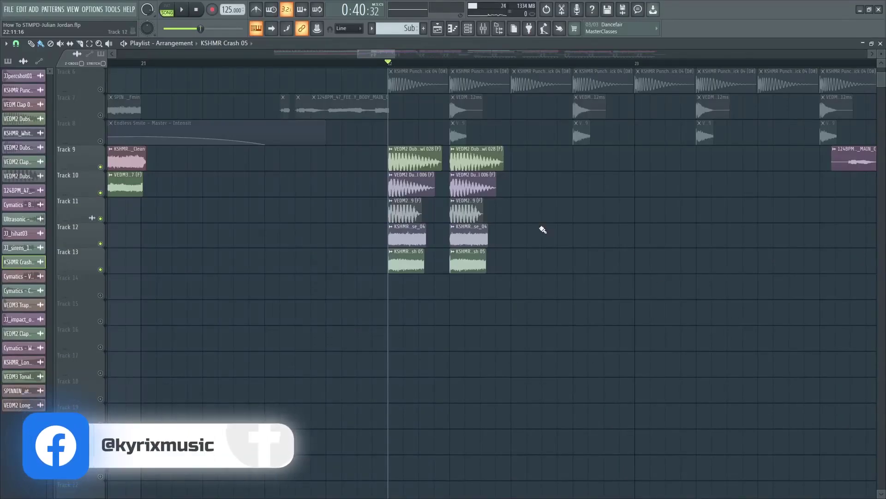
Step: Examine the three VEDM2 Dubstep Growl stab samples (028, 006 and 009) on tracks 9 to 11
double_click(410, 151)
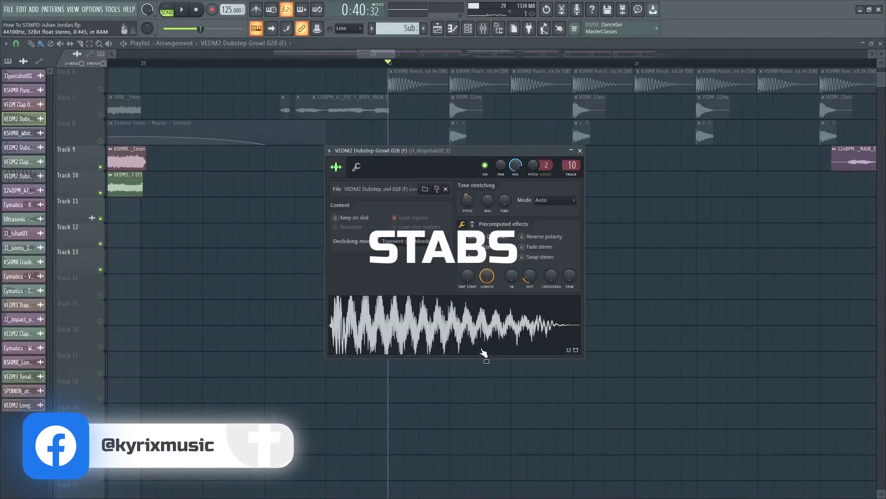
click(459, 146)
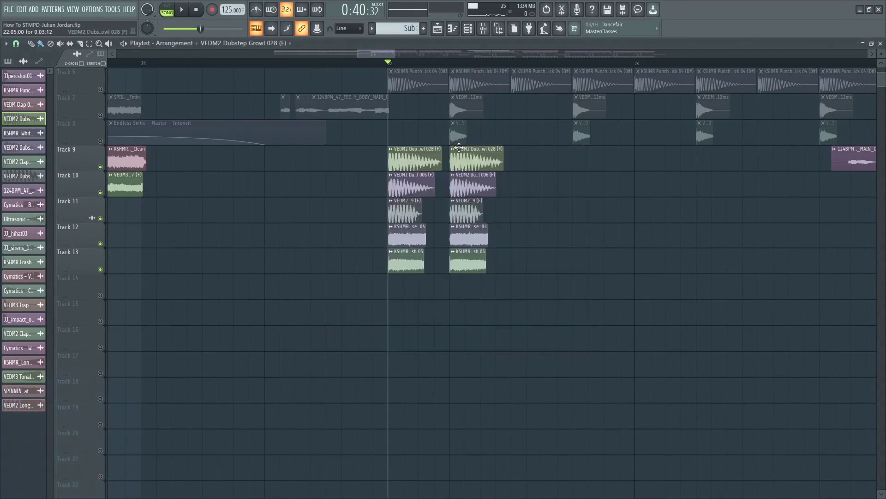
double_click(410, 186)
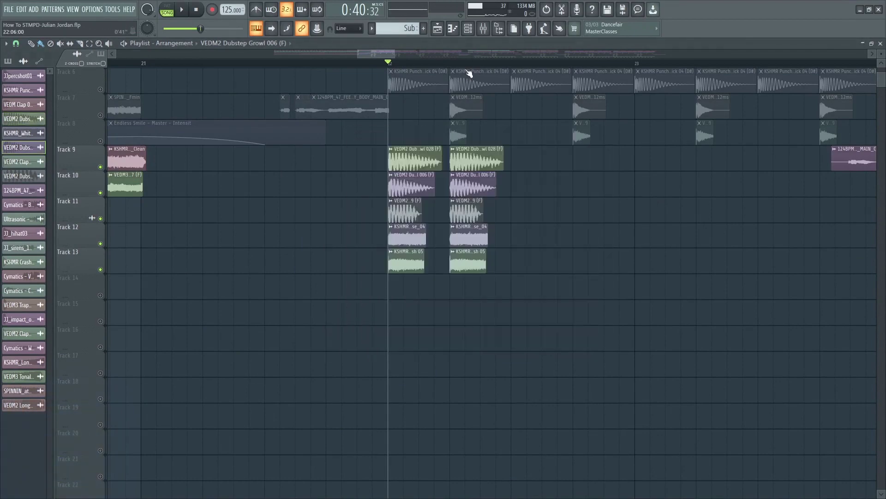
double_click(411, 208)
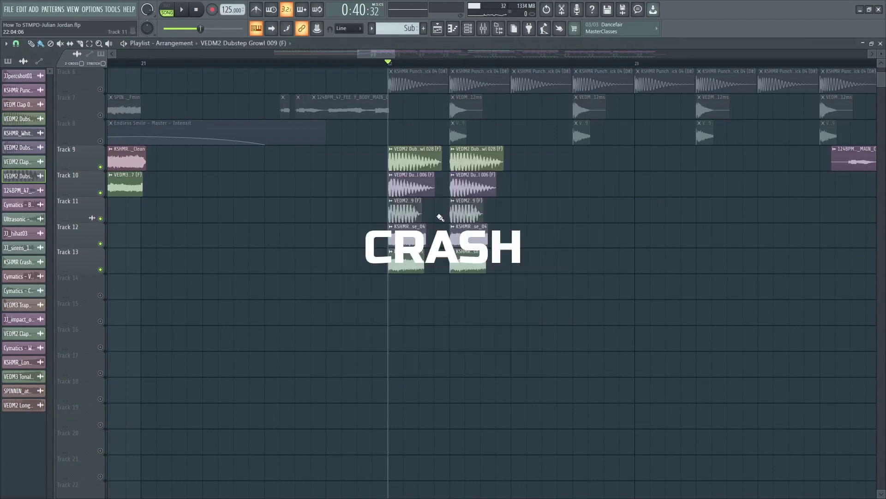
Step: Examine the KSHMR_White_Noise_04 and KSHMR Crash 05 samples on tracks 12 and 13, and play the layered stabs
double_click(439, 214)
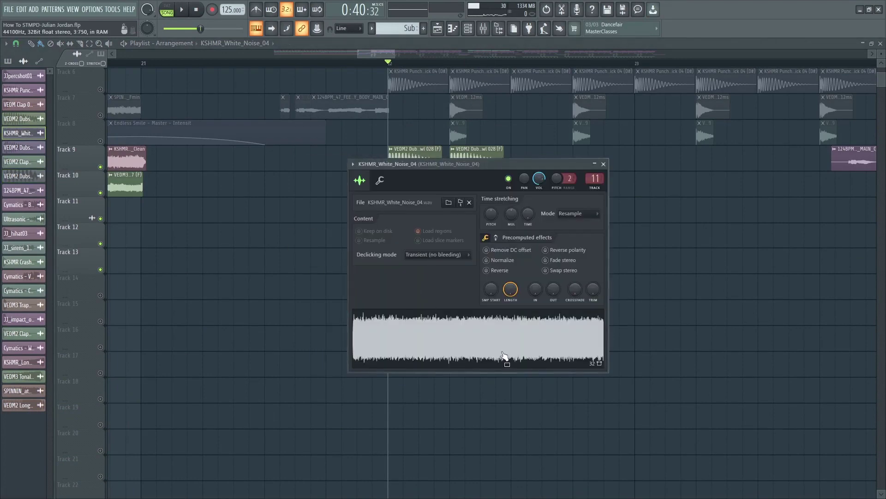
key(Escape)
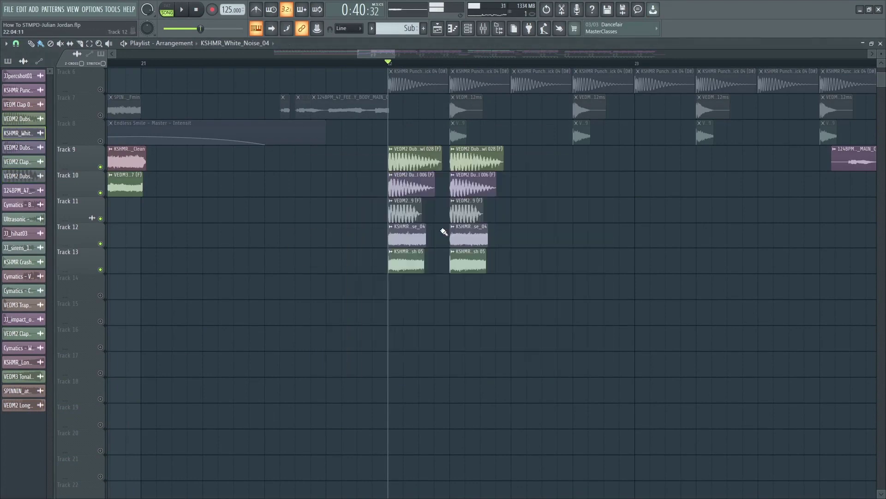
double_click(413, 264)
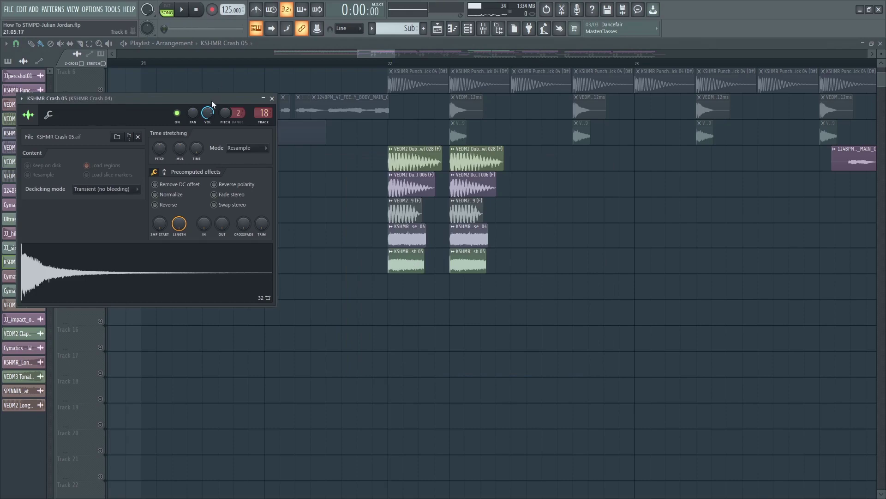
drag(212, 102, 564, 164)
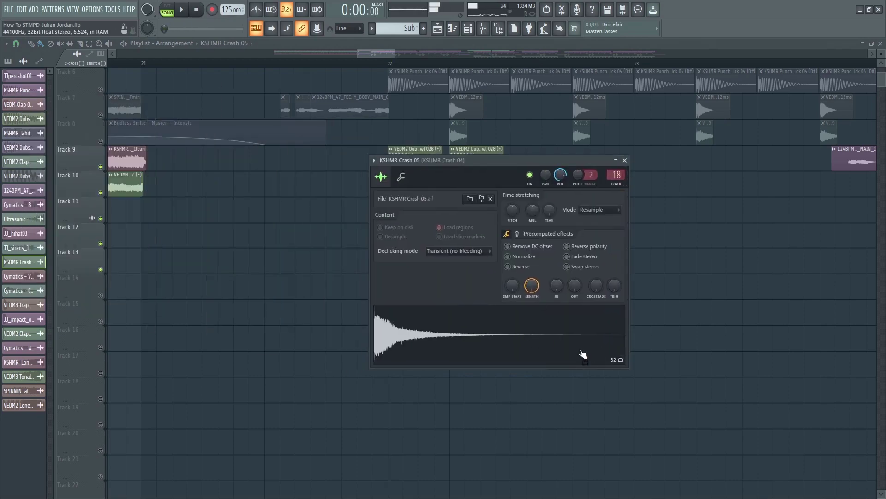
key(Escape)
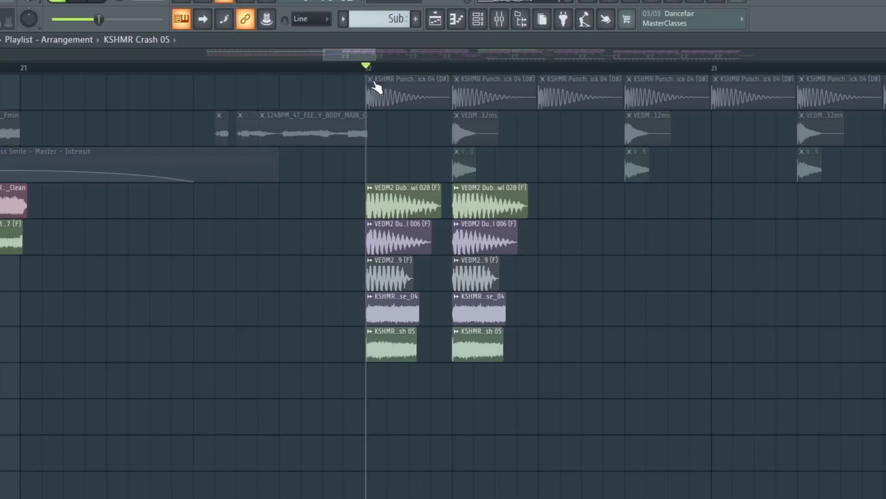
key(space)
key(space)
Step: Inspect the OTT, CamelCrusher, Fruity parametric EQ 2 and Kickstart effects on the JJ_dropstab02_E mixer track
key(F9)
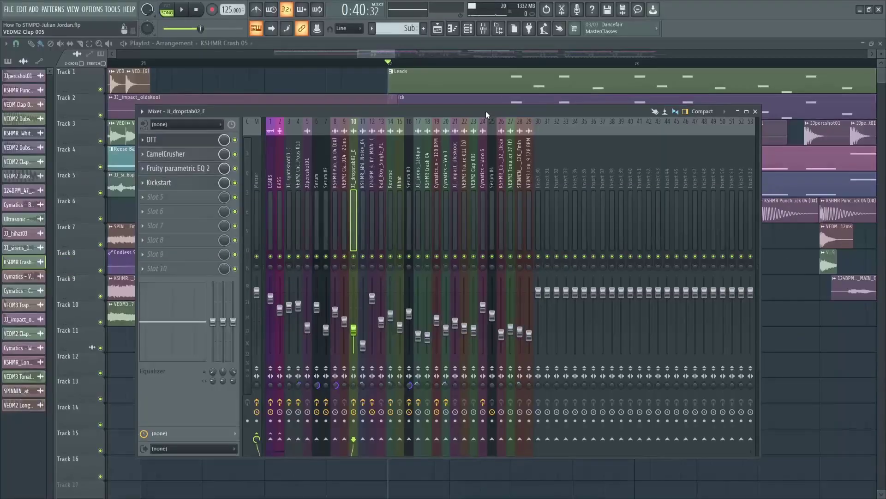
click(207, 141)
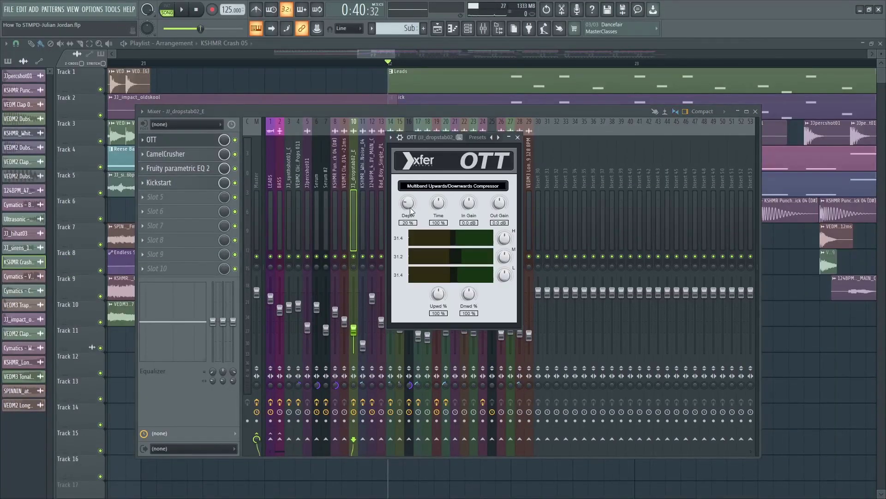
click(204, 155)
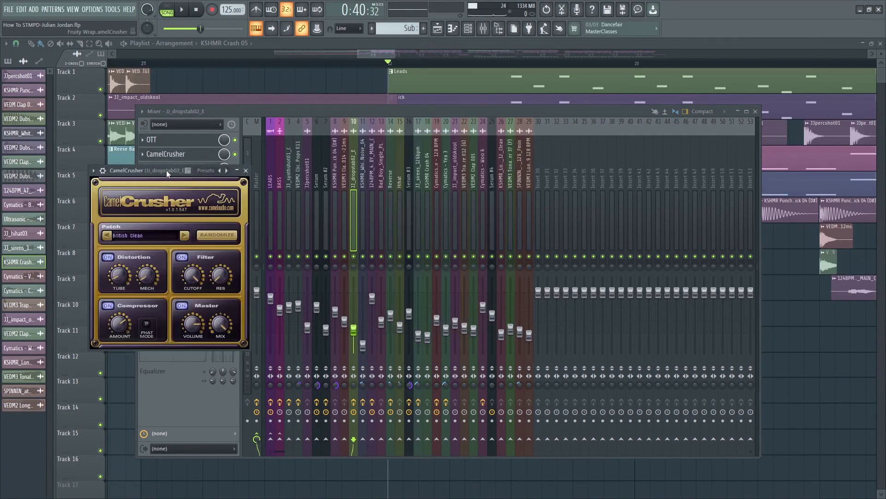
drag(166, 170, 510, 170)
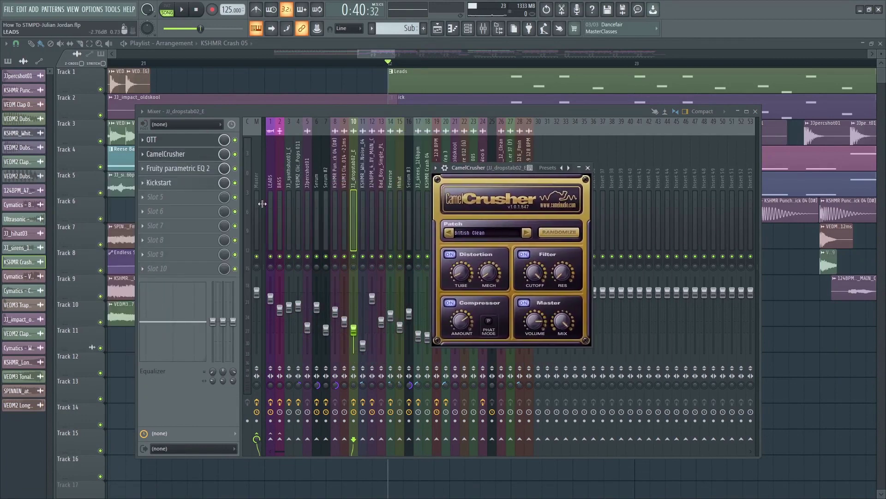
click(183, 171)
drag(236, 225, 476, 205)
click(177, 183)
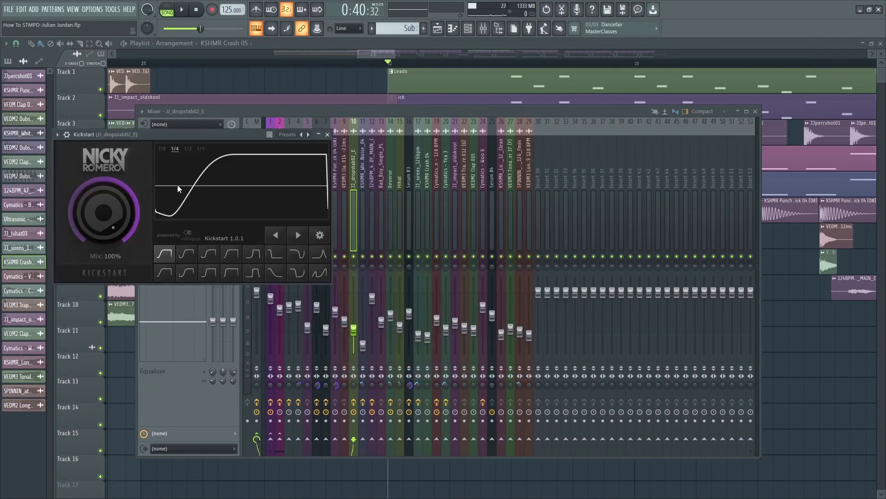
drag(198, 151, 457, 181)
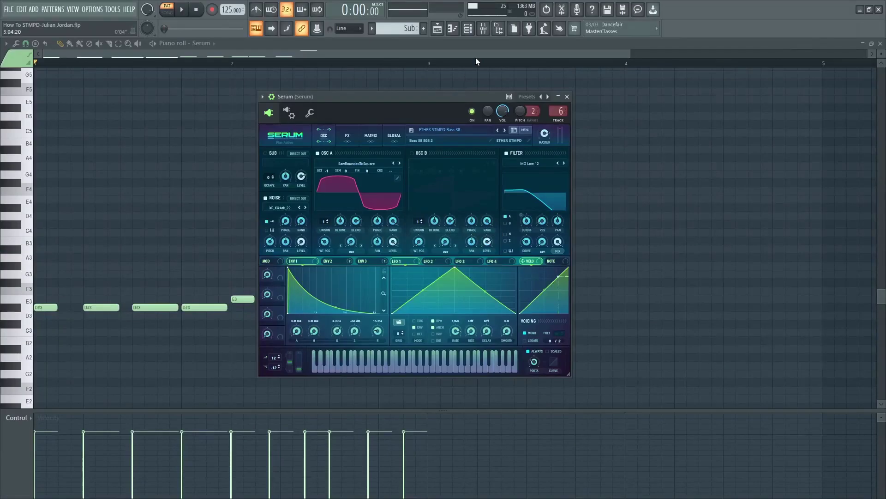
Step: Close the Serum window of the Sub pattern and play its notes in the piano roll
key(Escape)
key(space)
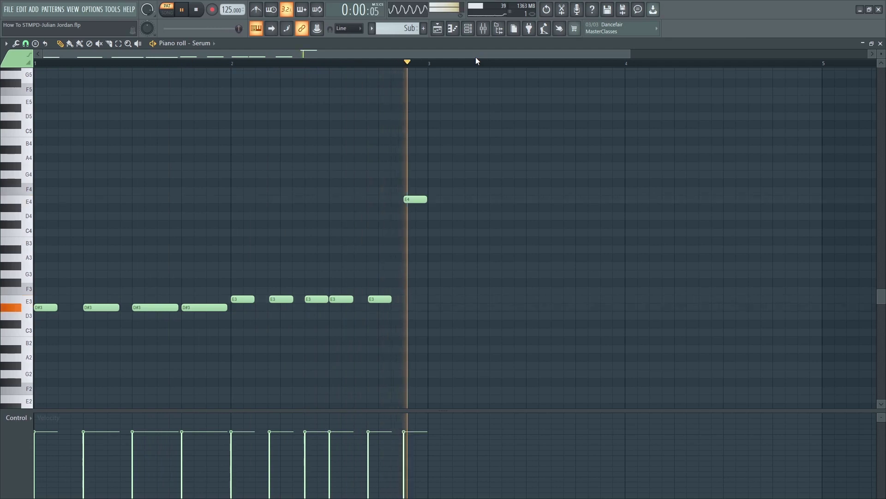
key(space)
Step: Inspect Fruity parametric EQ 2 on the sub's Serum mixer track while the Sub pattern plays
click(484, 28)
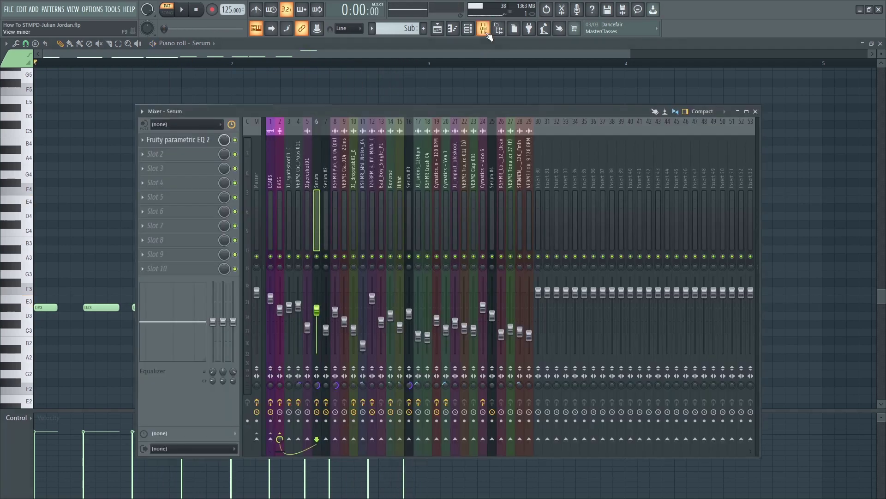
click(190, 140)
drag(207, 156, 451, 173)
key(space)
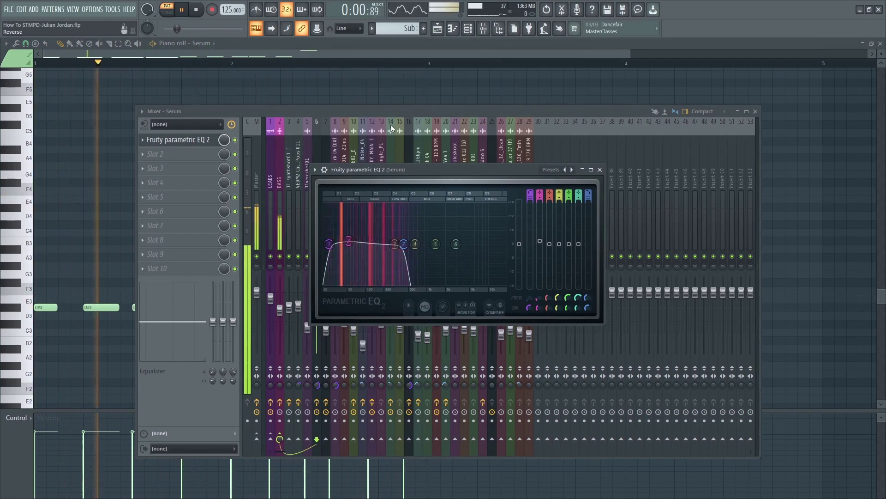
click(392, 111)
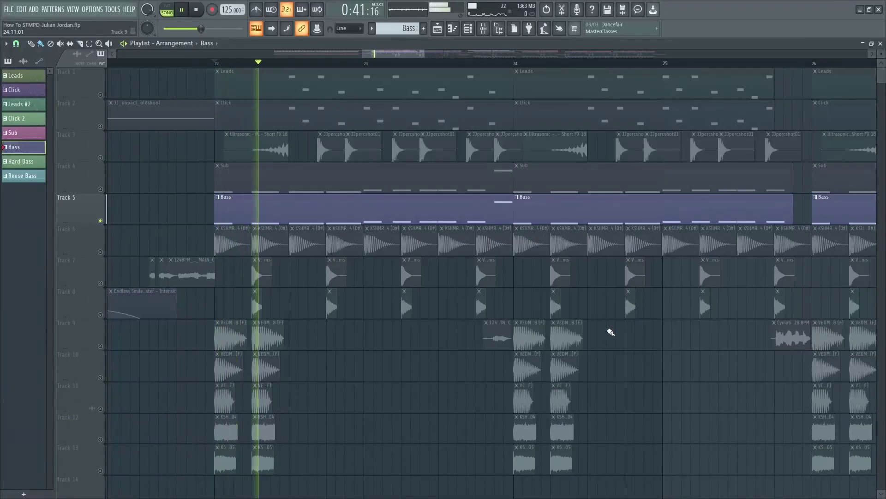
Step: Inspect Fruity parametric EQ 2 and Fruity Stereo Shaper on the Serum #2 mixer track while the bass plays
click(488, 30)
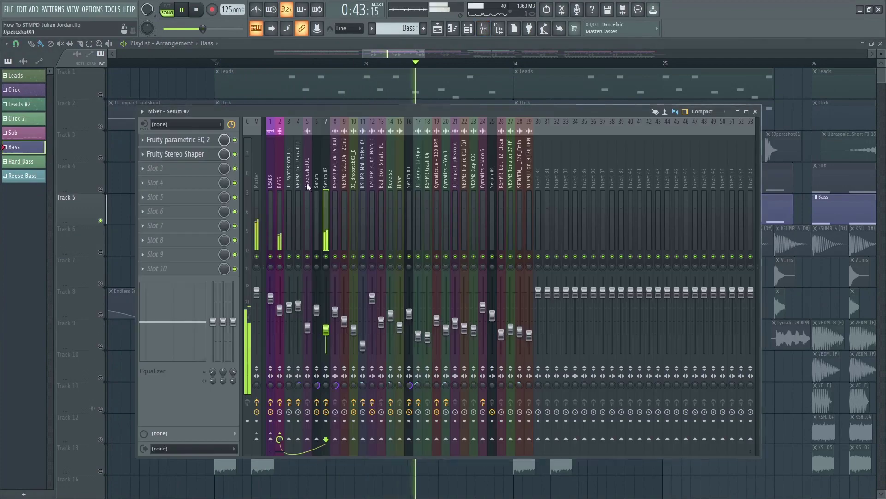
click(178, 139)
drag(275, 115, 425, 159)
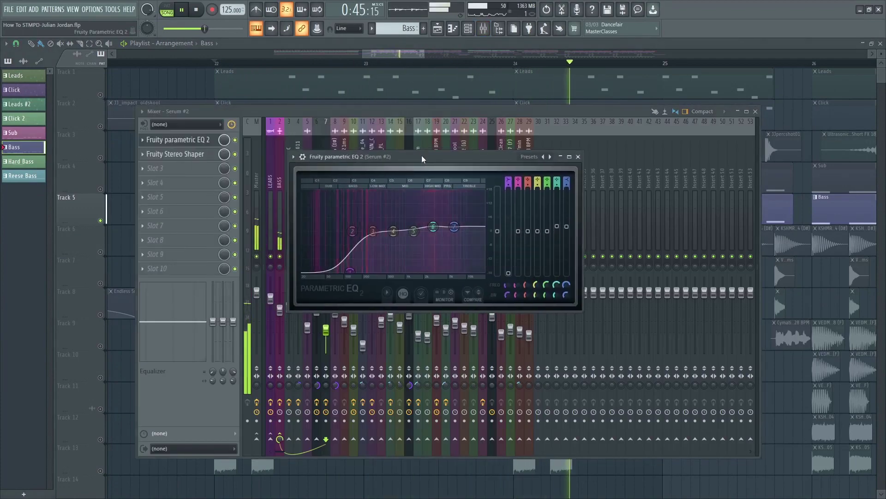
click(195, 159)
drag(74, 100, 491, 165)
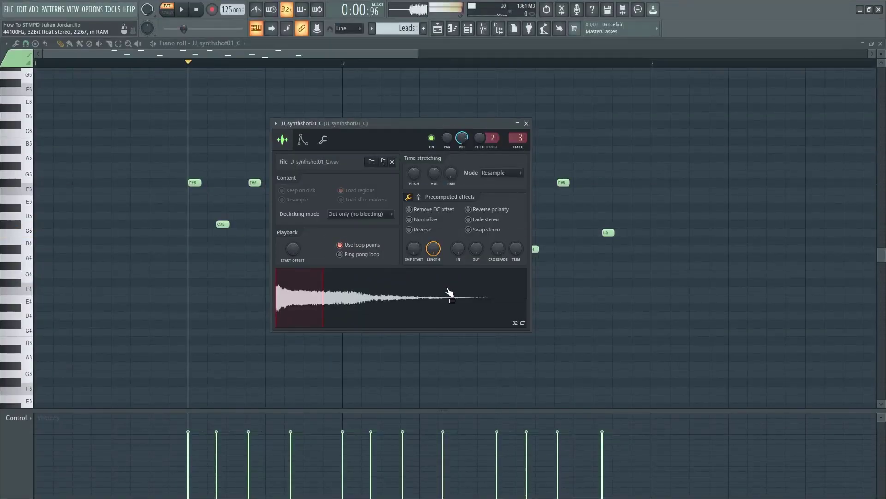
Step: Close the JJ_synthshot01_C sample window and play the Leads melody in the piano roll
key(Escape)
key(space)
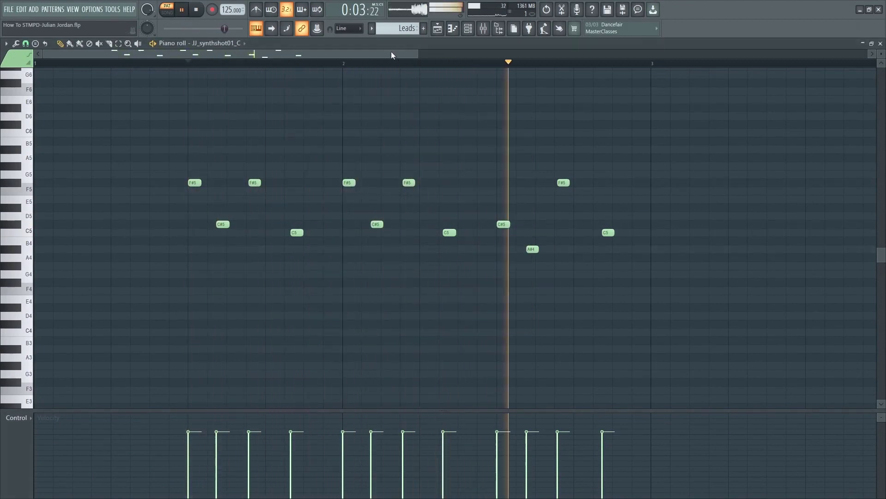
key(space)
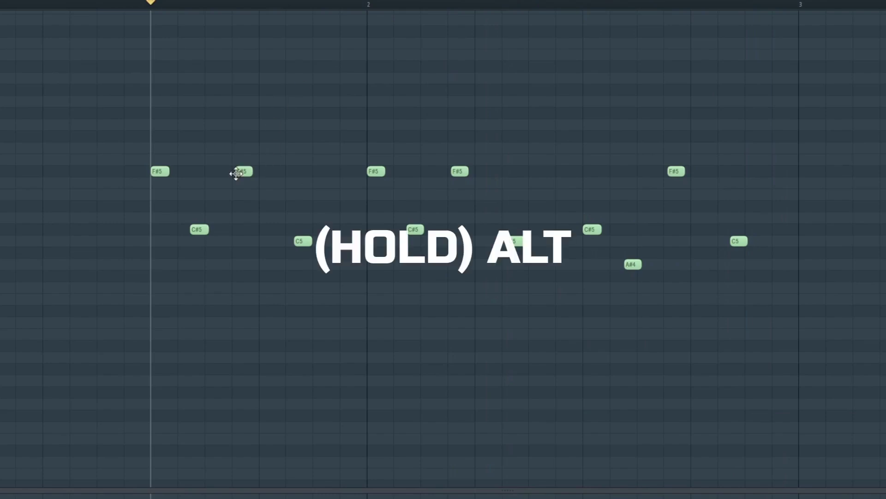
Step: Try nudging the second F#5 note slightly off the grid, and replay the lead melody
drag(242, 173, 240, 174)
key(space)
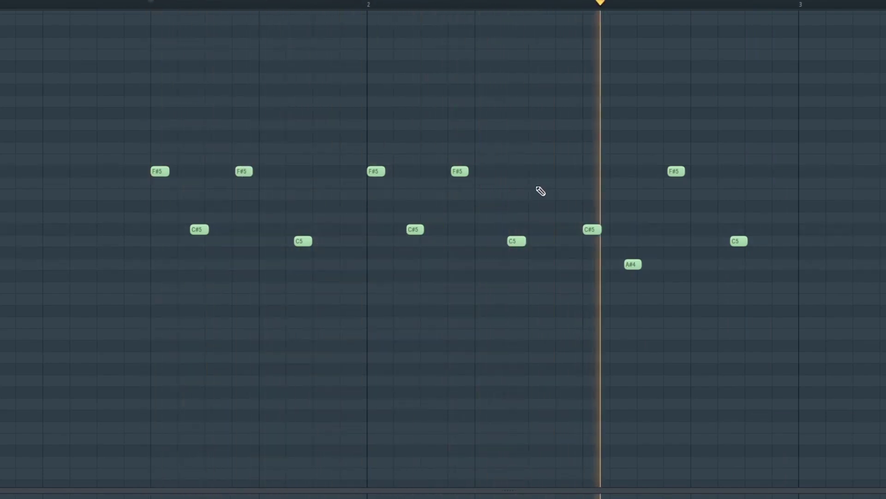
key(space)
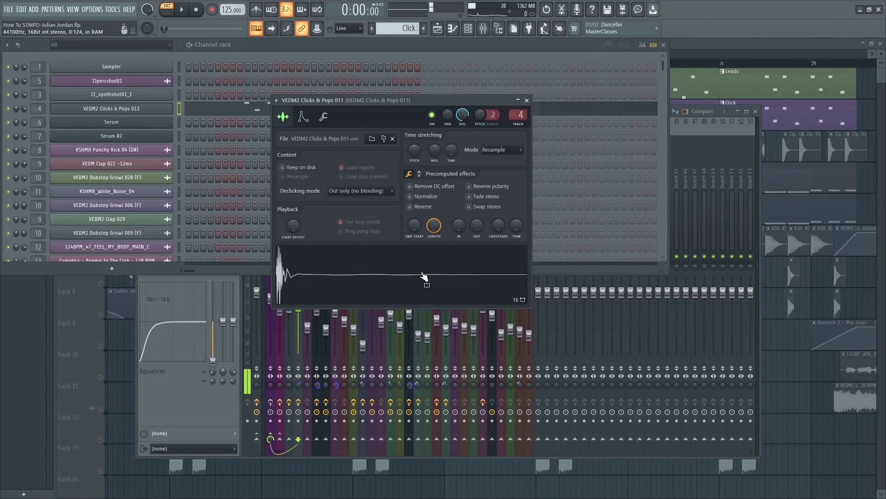
Step: Play the Leads track alone in the playlist, and unmute track 2 to play the Click layer with it
click(412, 46)
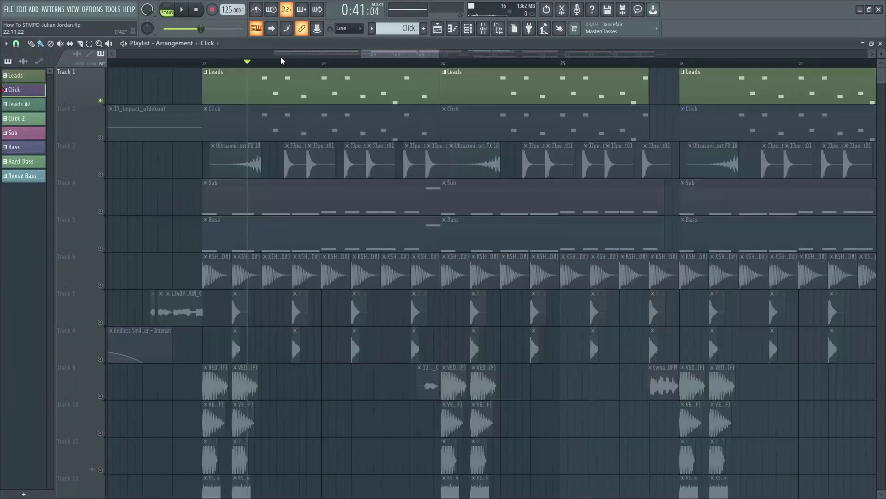
key(space)
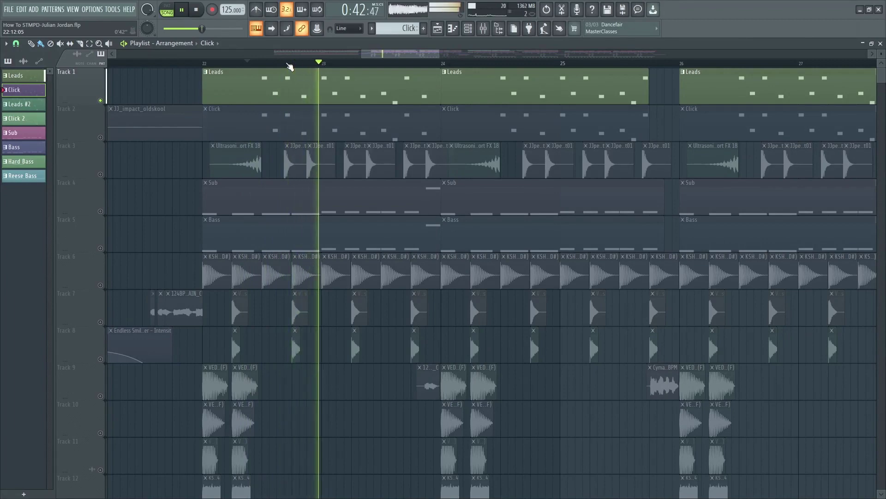
key(space)
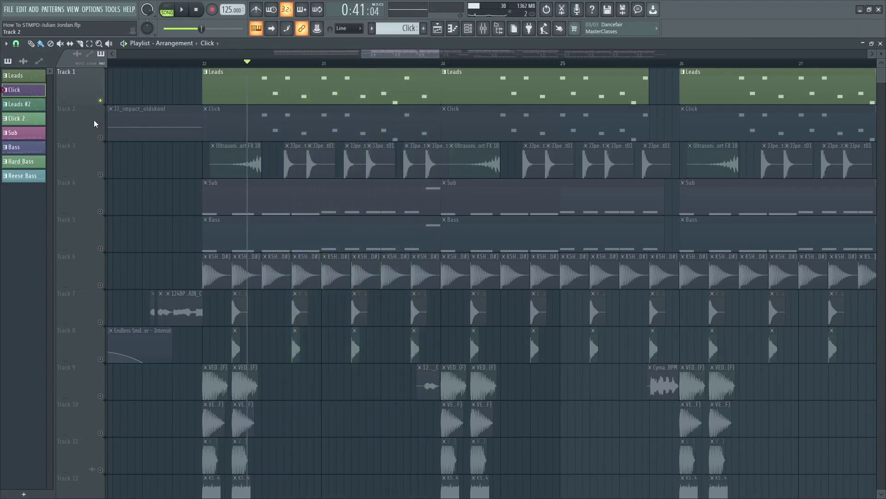
click(100, 137)
key(space)
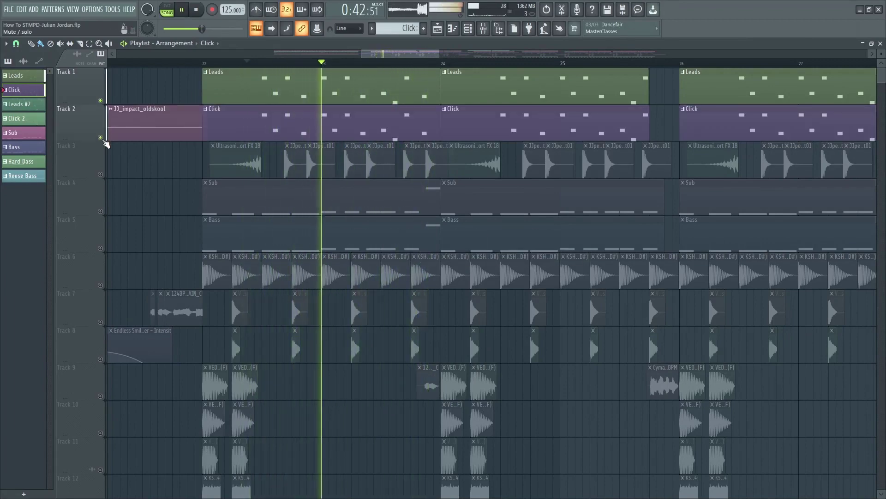
Step: Mute the Click layer on track 2 during playback, and unmute it to compare the lead with and without it
click(100, 137)
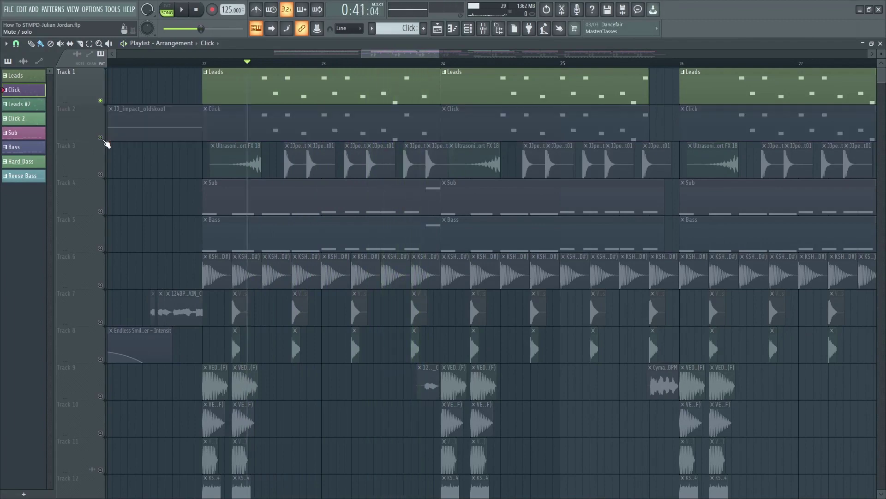
click(101, 137)
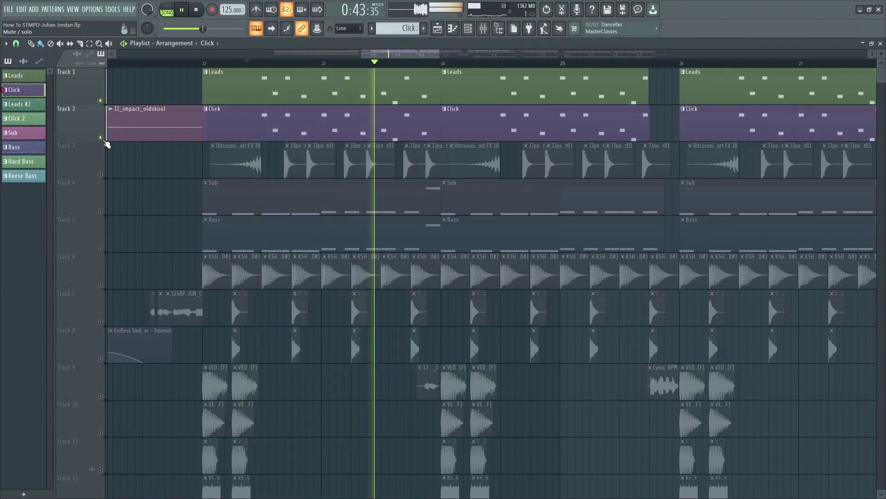
key(space)
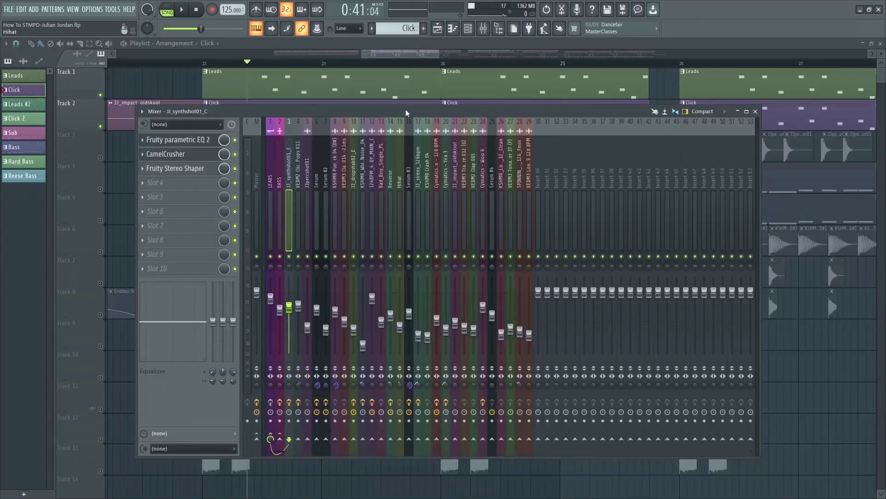
Step: Inspect the EQ, CamelCrusher and Stereo Shaper on the JJ_synthshot01_C mixer track, and the EQ on VEDM2 Clicks & Pops 011
click(196, 139)
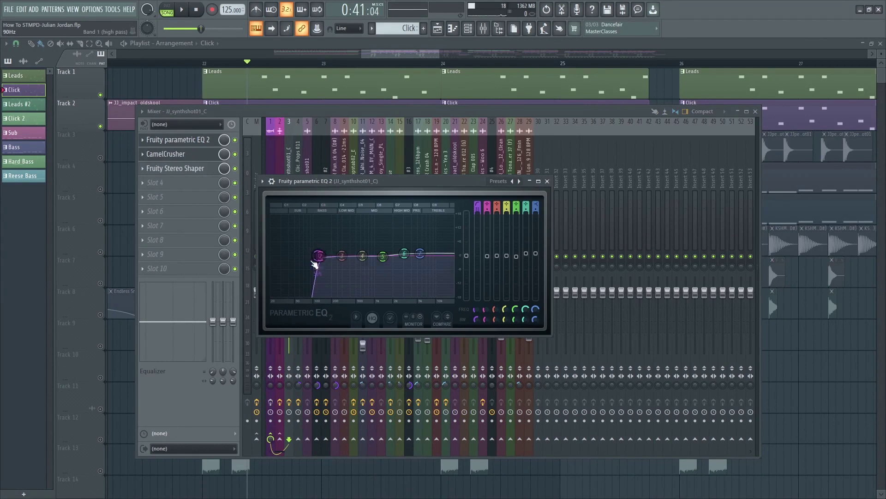
key(Escape)
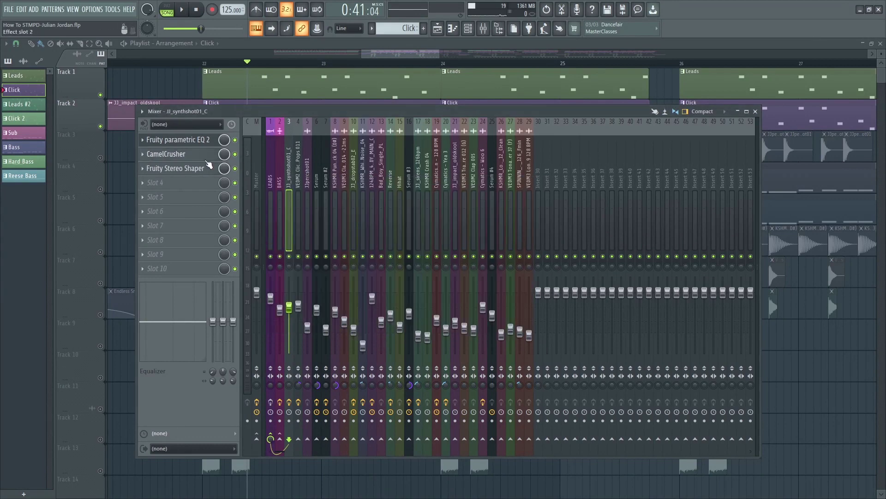
click(206, 159)
drag(390, 180, 394, 176)
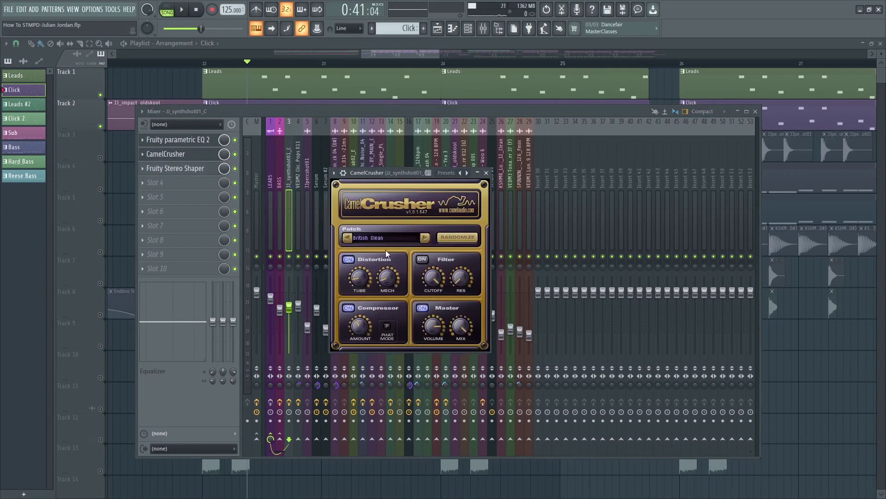
key(Escape)
click(198, 172)
drag(426, 206, 428, 203)
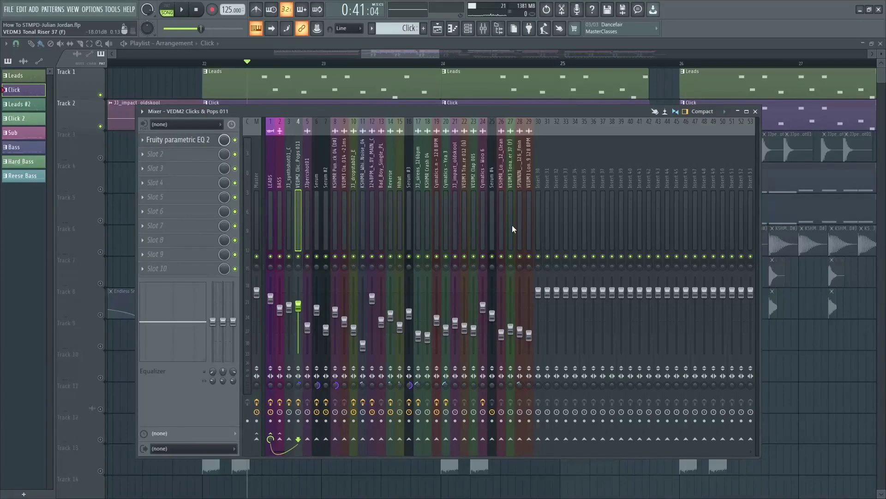
click(198, 144)
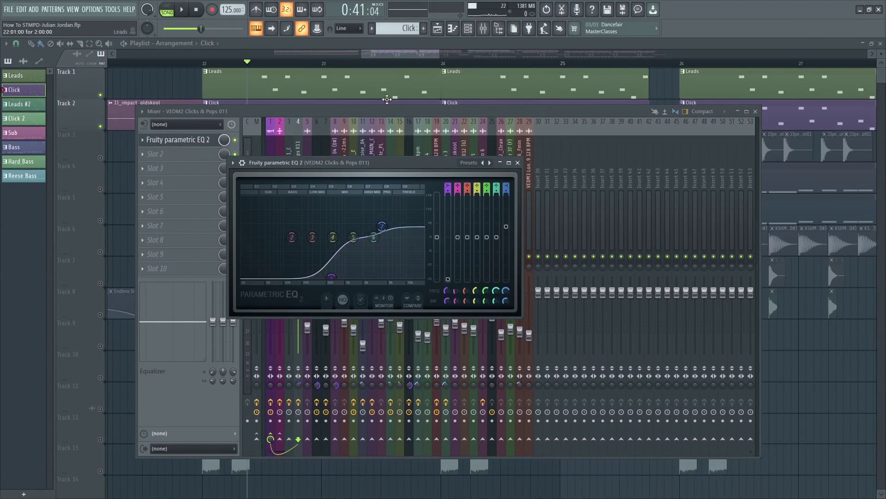
click(390, 114)
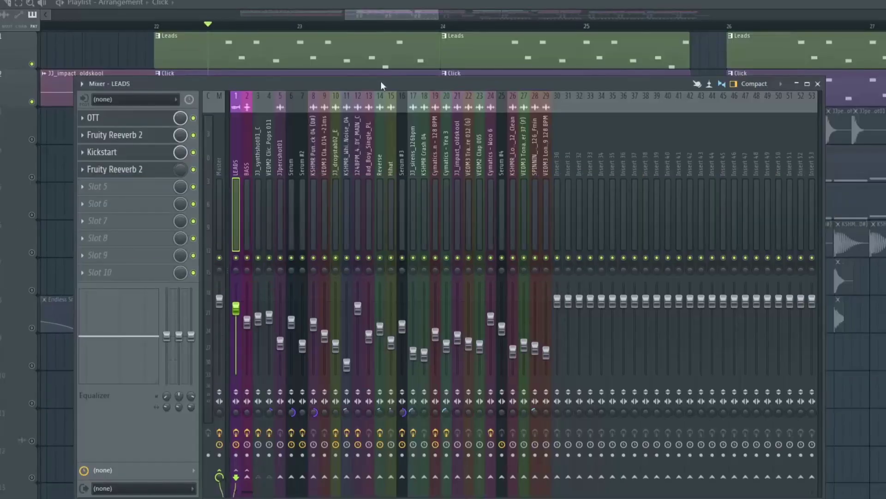
Step: Inspect OTT, both Fruity Reeverb 2 instances and Kickstart on the LEADS bus, plus the automation clip option for the second reverb's mix level
click(125, 123)
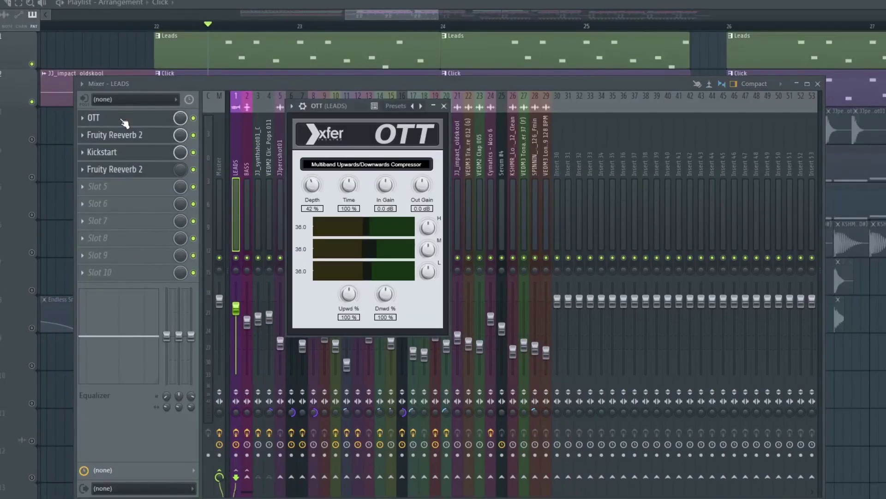
key(Escape)
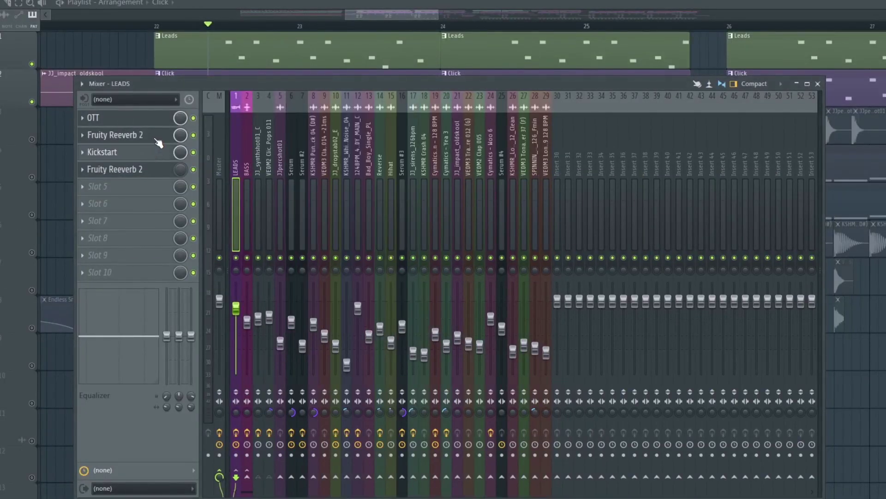
click(153, 135)
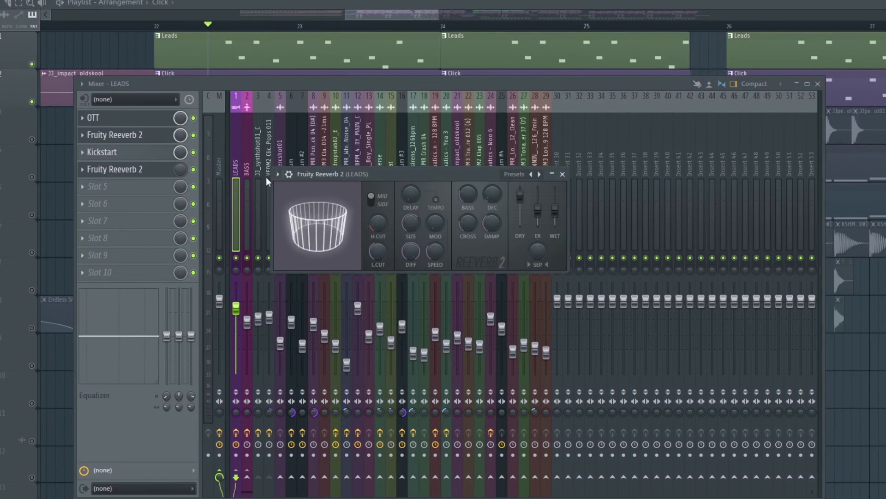
click(149, 154)
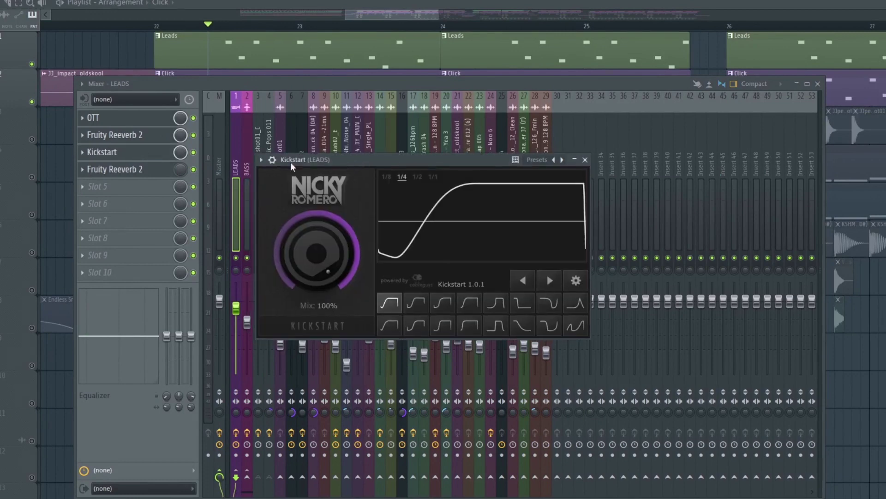
key(Escape)
click(154, 174)
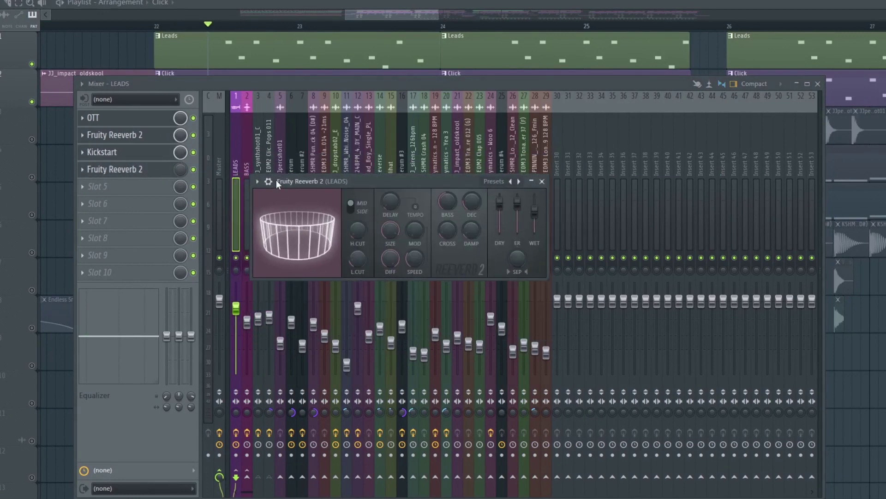
key(Escape)
right_click(183, 171)
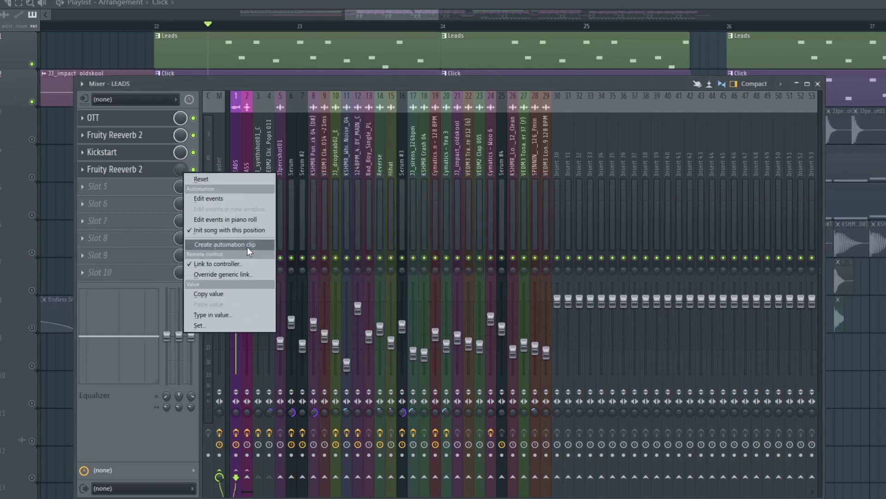
click(400, 83)
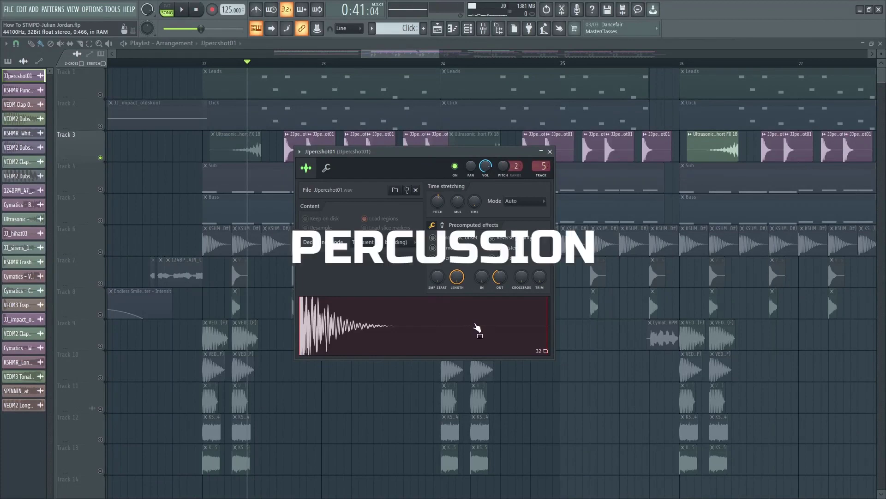
Step: Close the JJpercshot01 sample window and play the percussion clips on track 3 alone
key(Escape)
key(space)
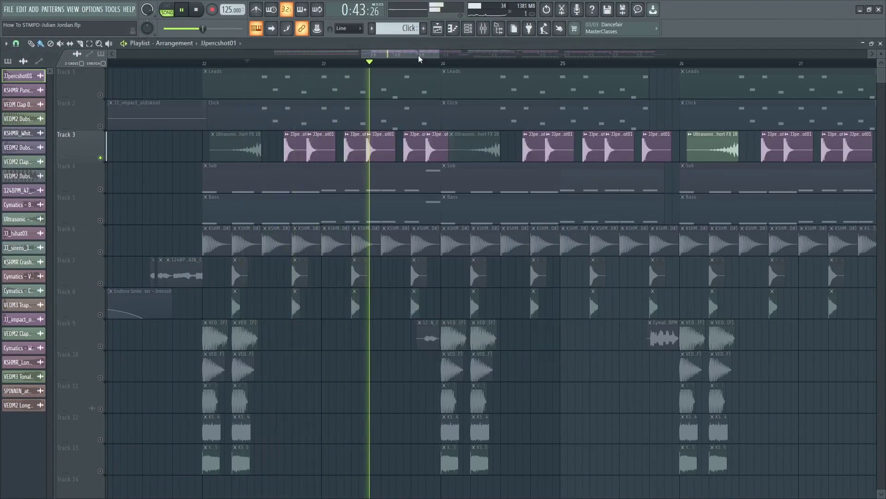
key(space)
Step: Unmute tracks 1 and 2 to play the Leads and Click layers together with the percussion
click(101, 94)
key(space)
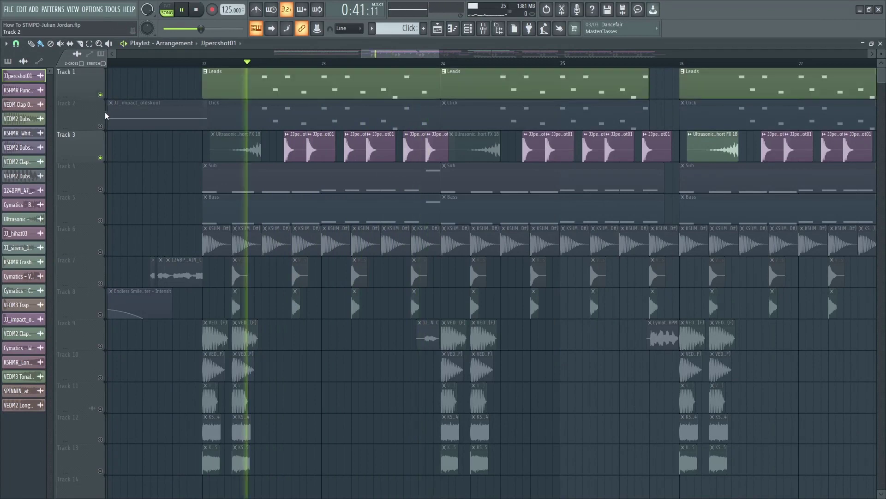
click(100, 126)
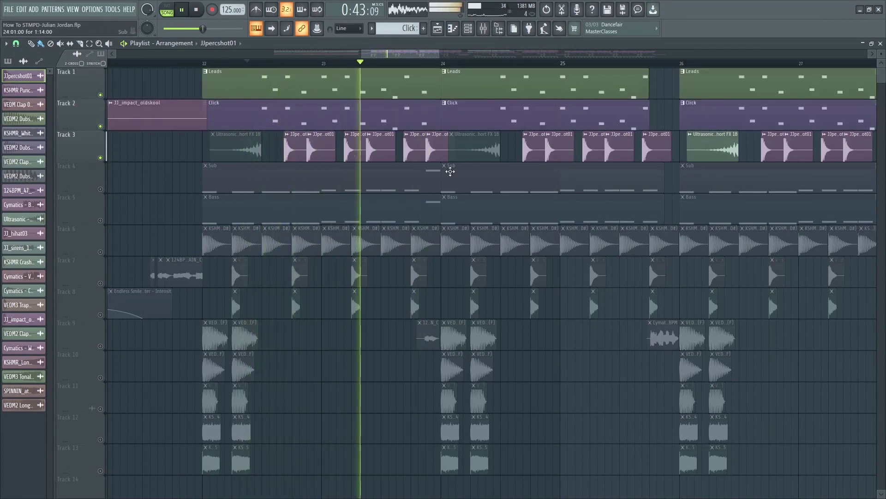
key(space)
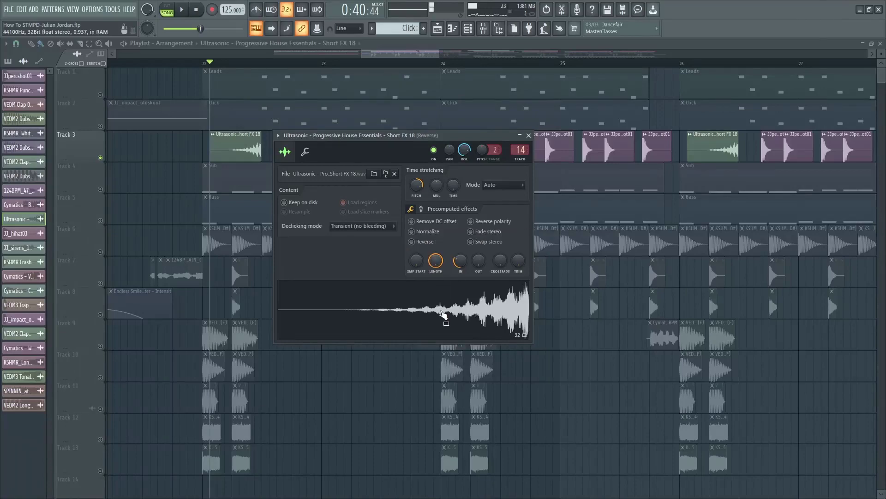
Step: Close the Ultrasonic Short FX 18 sample window, and inspect Gross Beat on the Reverse mixer track while playing the sound
key(Escape)
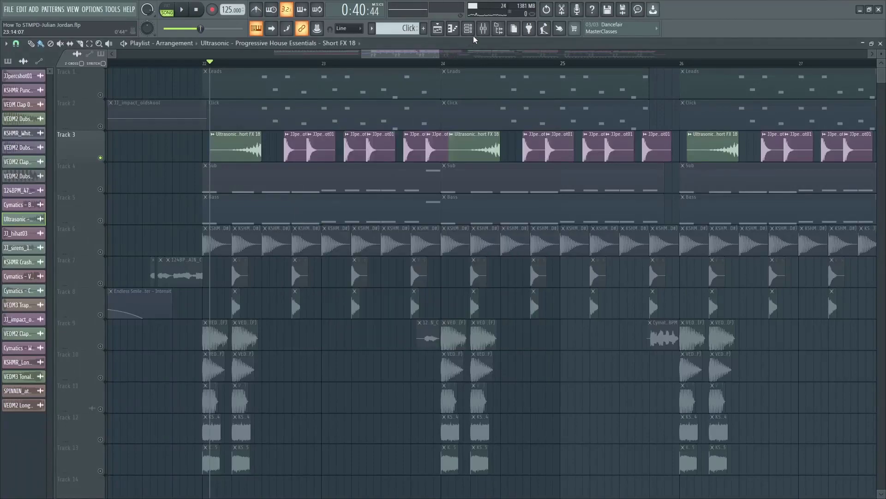
click(483, 28)
click(191, 140)
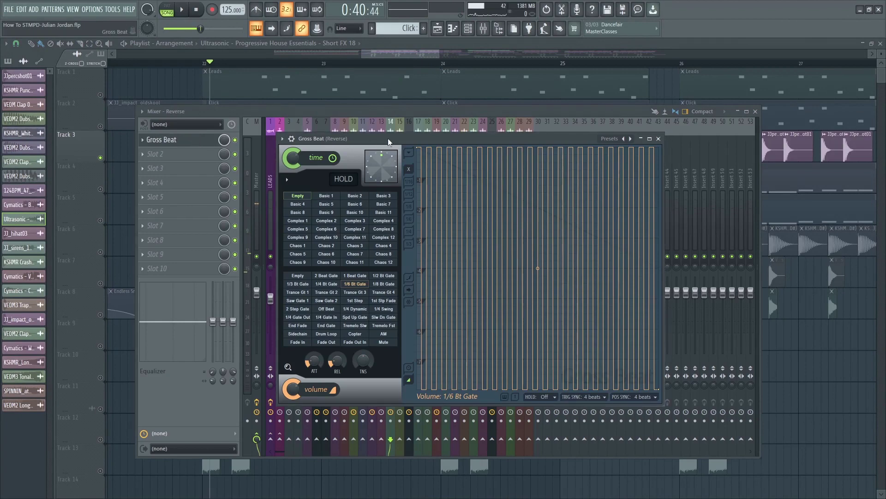
key(space)
key(space)
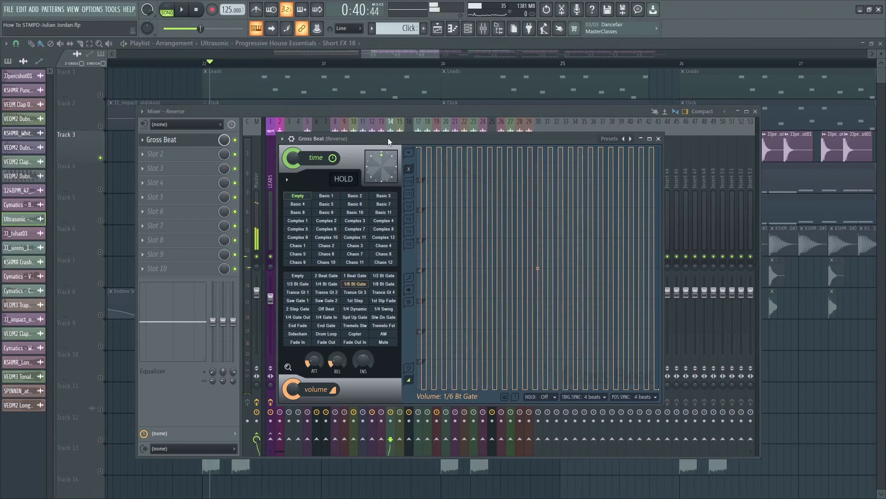
key(space)
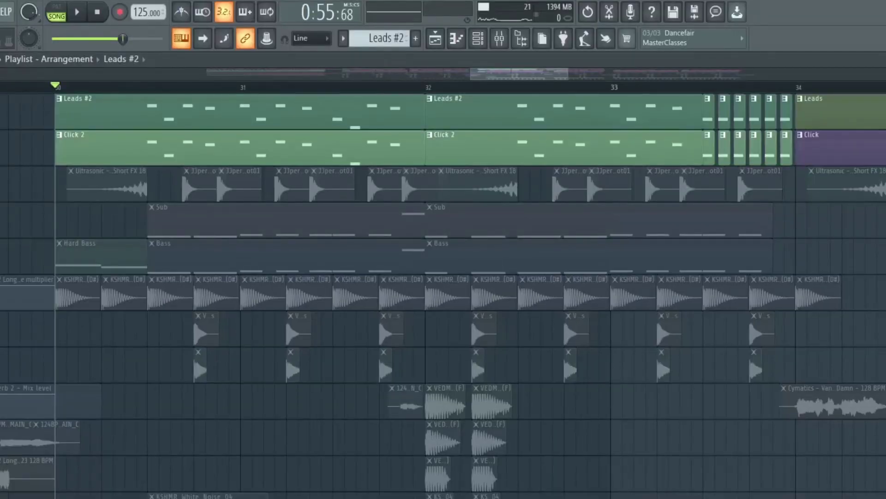
Step: Play the Leads #2 and Click 2 patterns from bar 30 to the end of their chopped section
key(space)
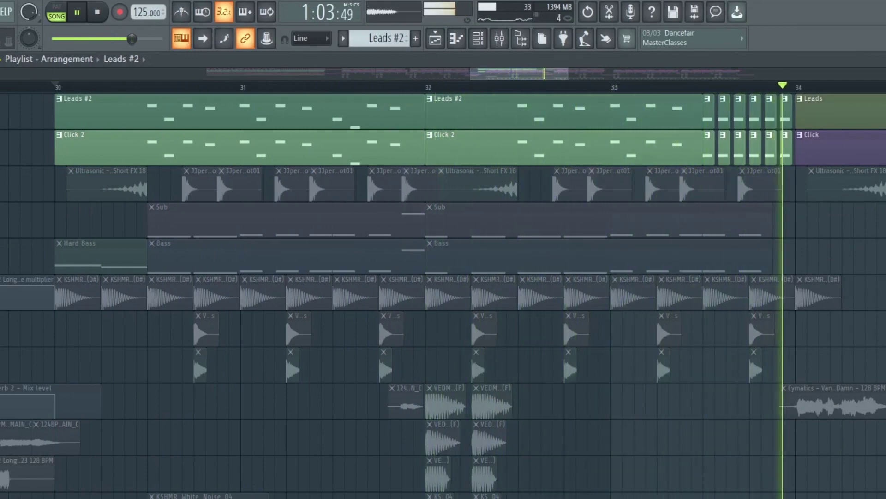
key(space)
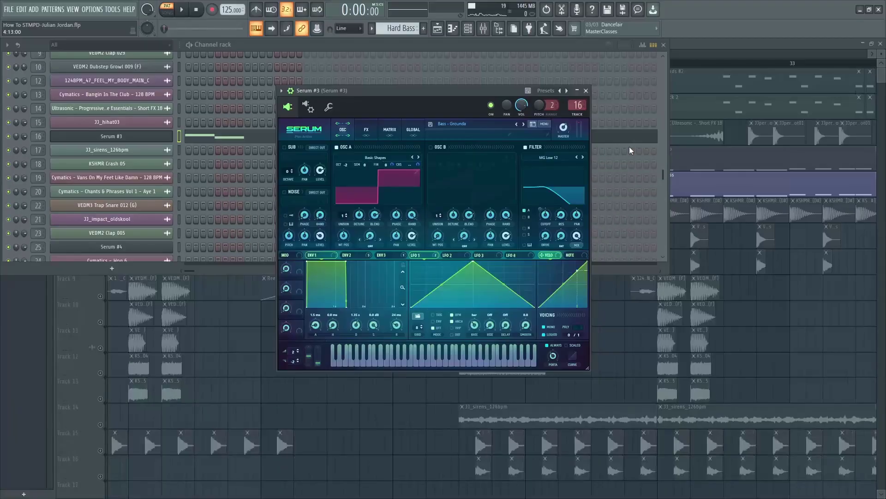
Step: Play the Hard Bass pattern, and inspect CamelCrusher, Kickstart and Fruity parametric EQ 2 on the Serum #3 mixer track
click(572, 50)
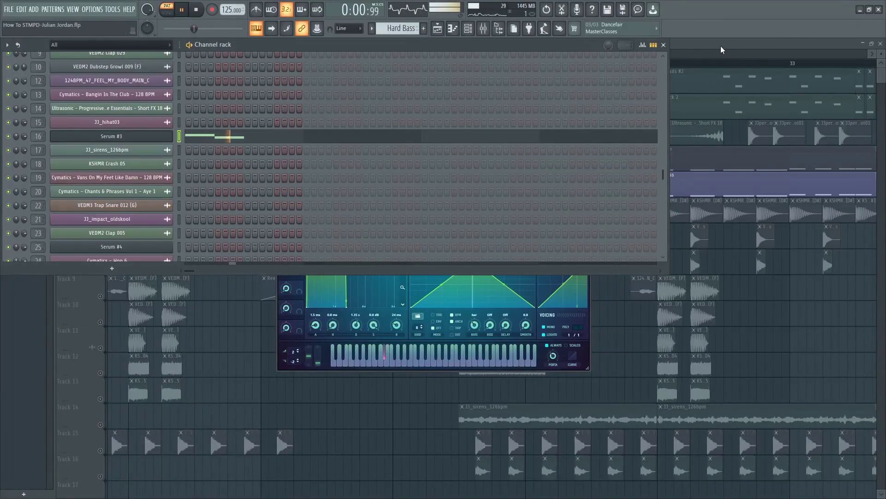
click(488, 33)
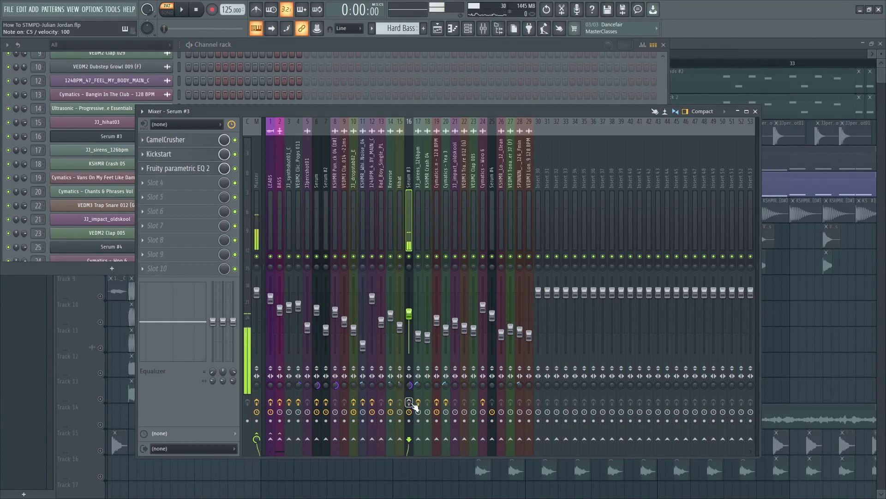
click(197, 142)
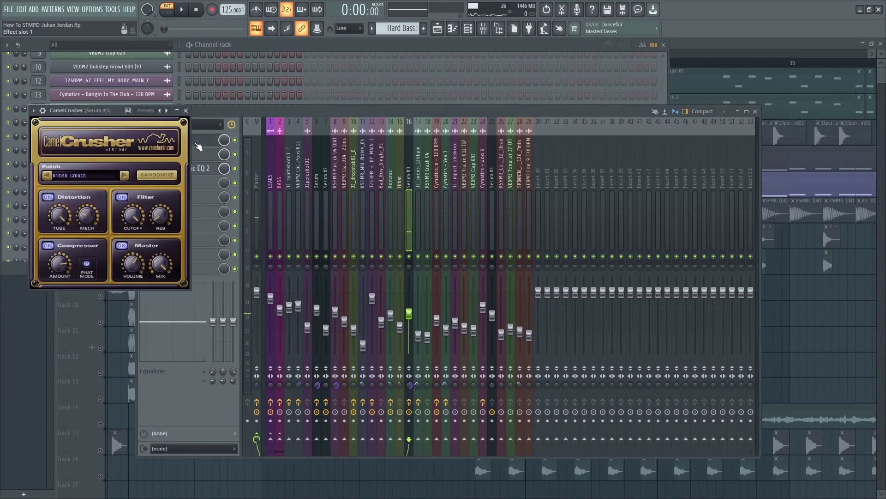
drag(105, 114, 459, 186)
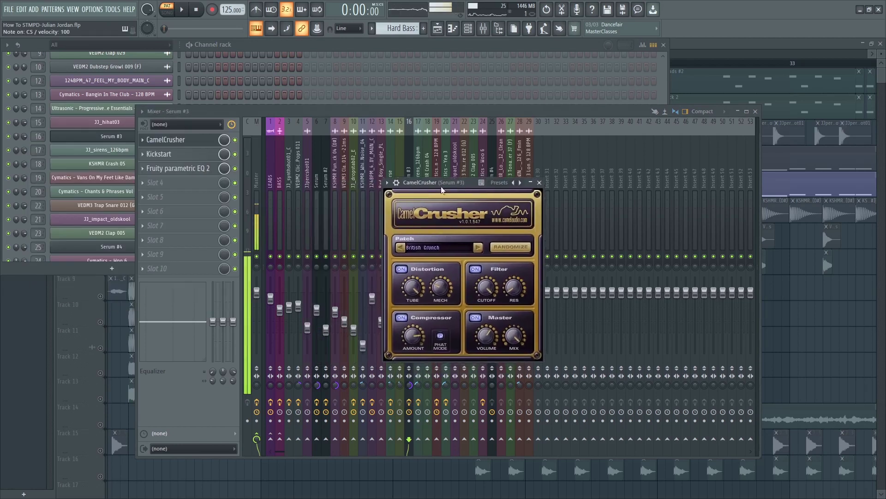
click(196, 157)
drag(204, 124, 451, 190)
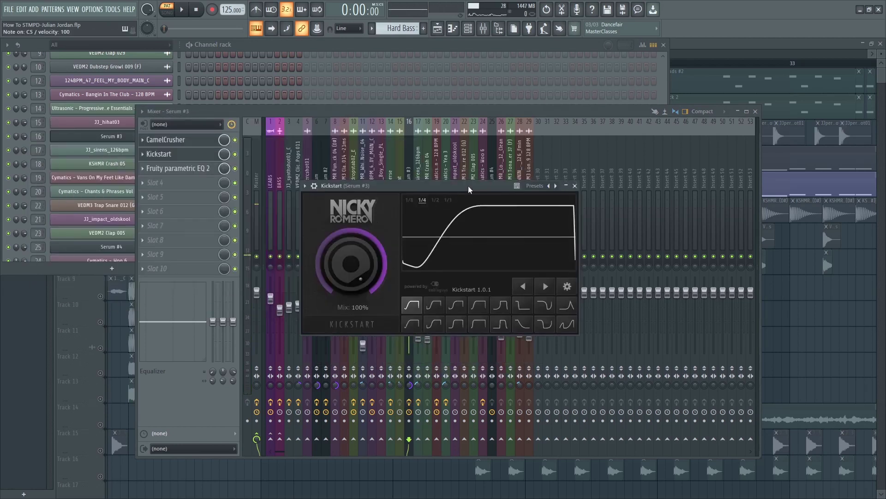
click(196, 172)
drag(189, 134, 419, 170)
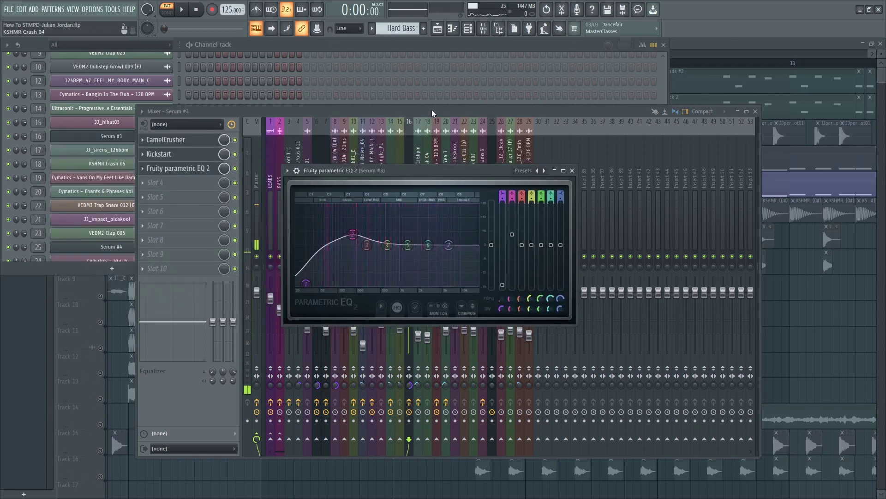
click(420, 384)
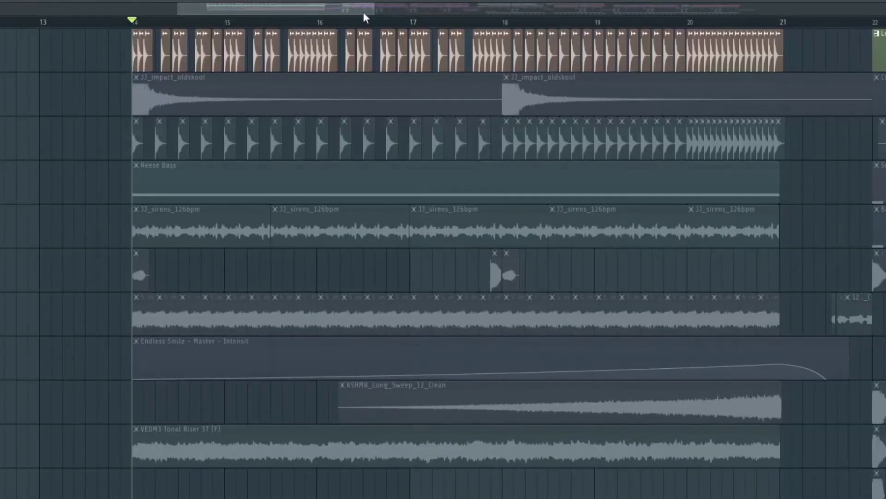
Step: Play the VEDM3 Tonal Riser 37 (F) build-up from bar 14, and inspect Endless Smile on the Master track during playback
key(space)
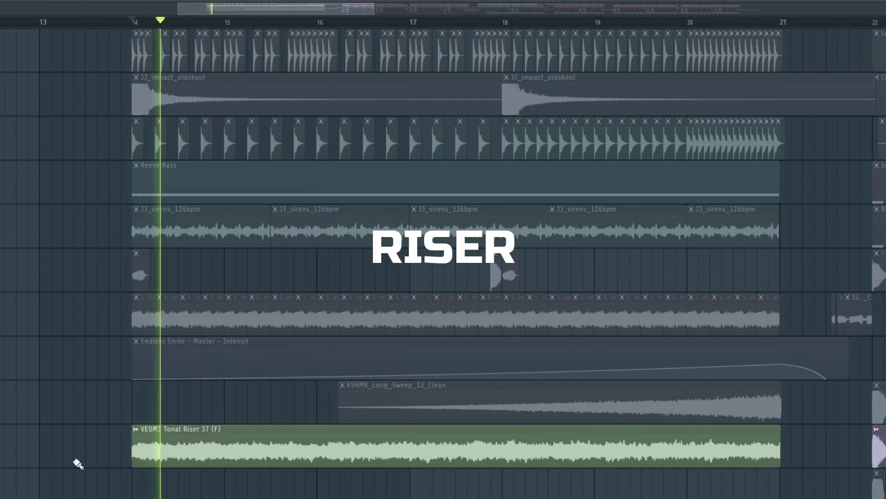
key(F9)
click(70, 125)
key(F9)
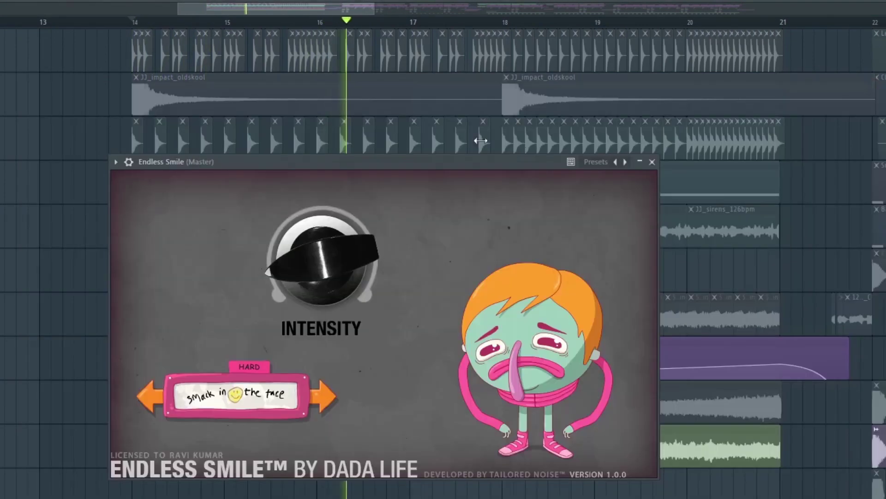